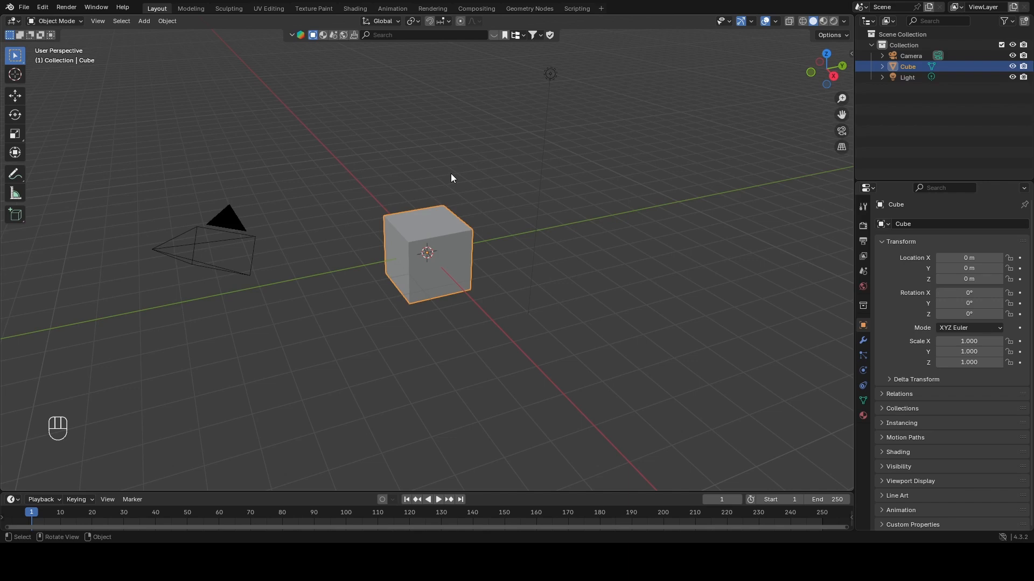
Delete the default cube and add an ico sphere in its place
{"action": "key", "text": "Delete"}
{"action": "key", "text": "shift+a"}
{"action": "mouse_move", "coordinate": [450, 173]}
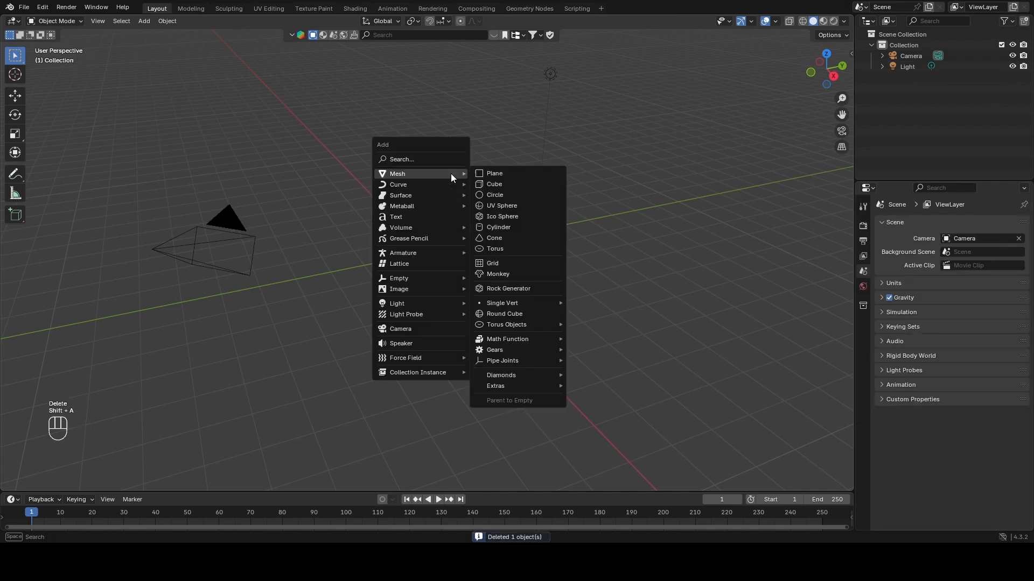
{"action": "left_click", "coordinate": [518, 219]}
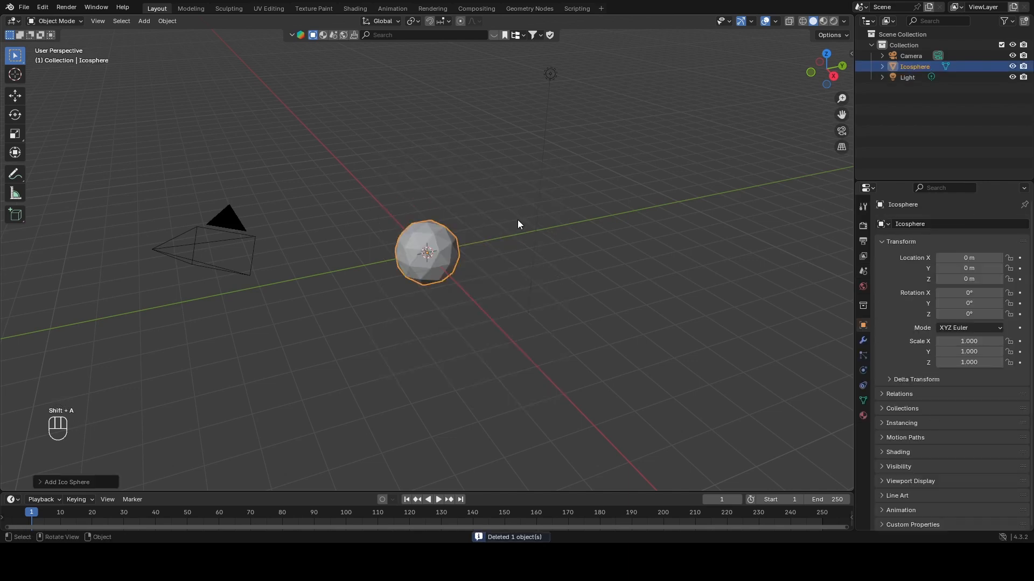
Add a Subdivision Surface modifier with viewport level 2 to the ico sphere and apply it
{"action": "scroll", "coordinate": [474, 277], "scroll_direction": "up", "scroll_amount": 3}
{"action": "left_click", "coordinate": [863, 340]}
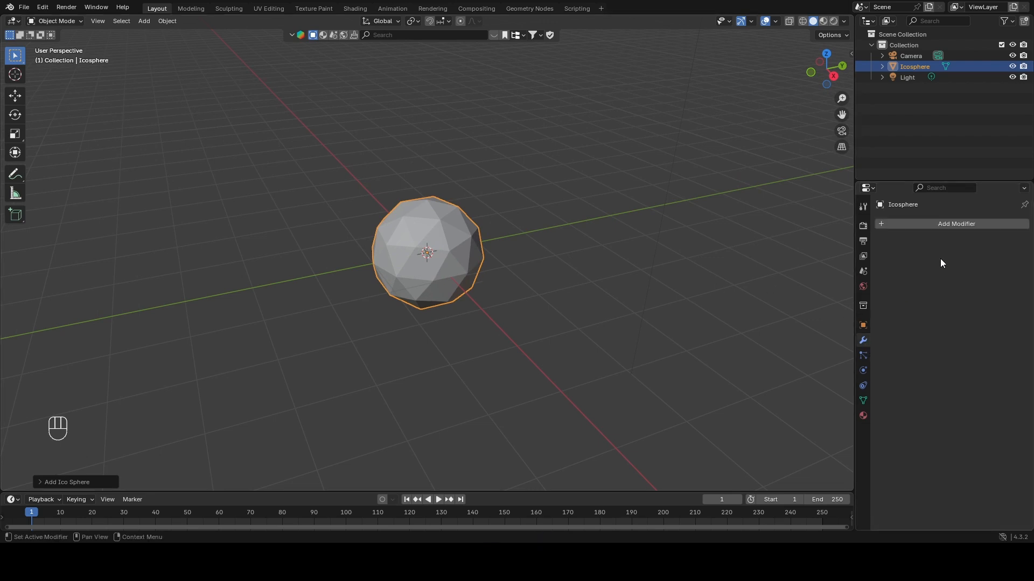
{"action": "left_click", "coordinate": [963, 225]}
{"action": "mouse_move", "coordinate": [958, 228]}
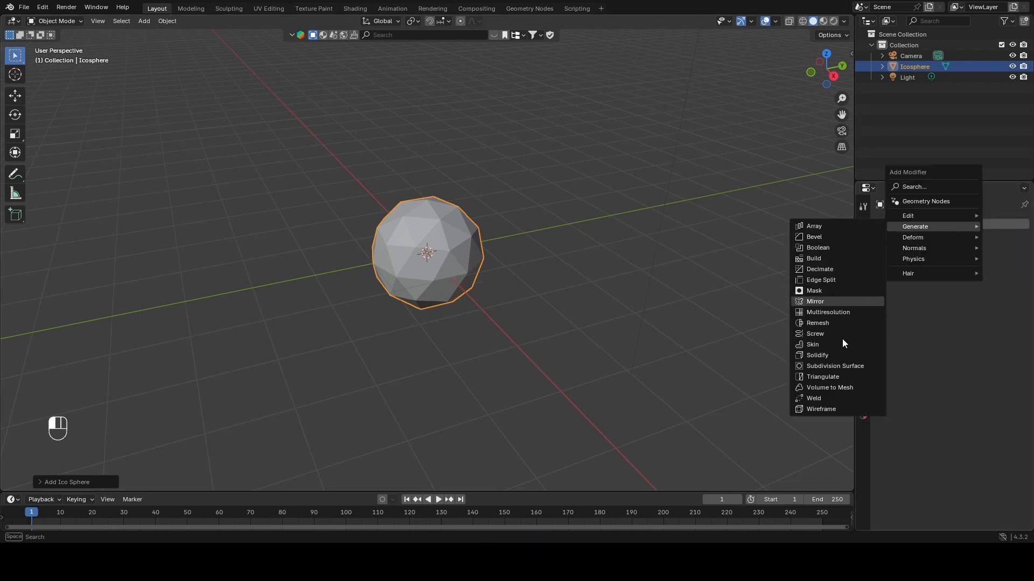
{"action": "left_click", "coordinate": [845, 368]}
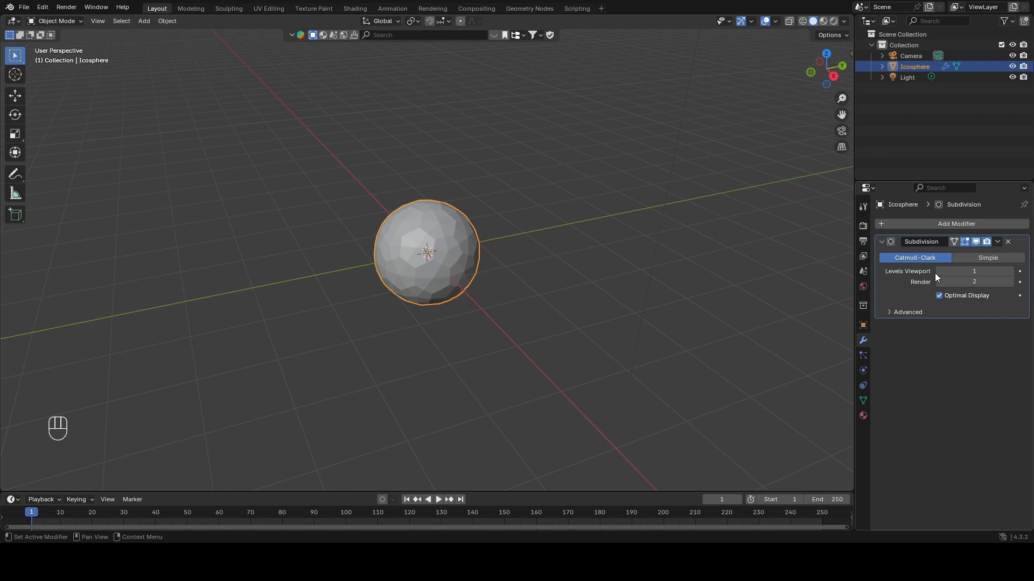
{"action": "left_click", "coordinate": [1010, 274]}
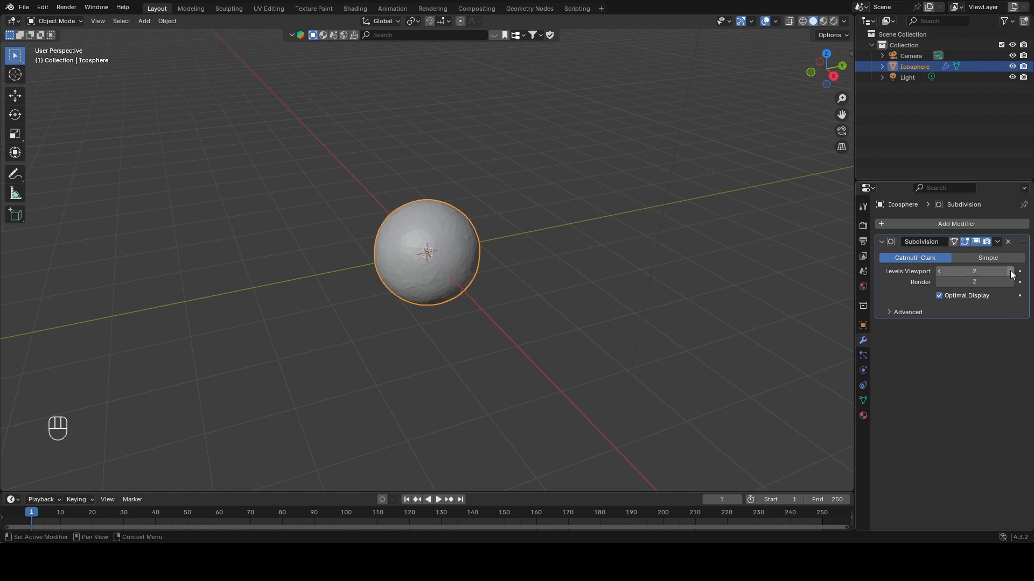
{"action": "scroll", "coordinate": [558, 266], "scroll_direction": "up", "scroll_amount": 3}
{"action": "left_click", "coordinate": [988, 241]}
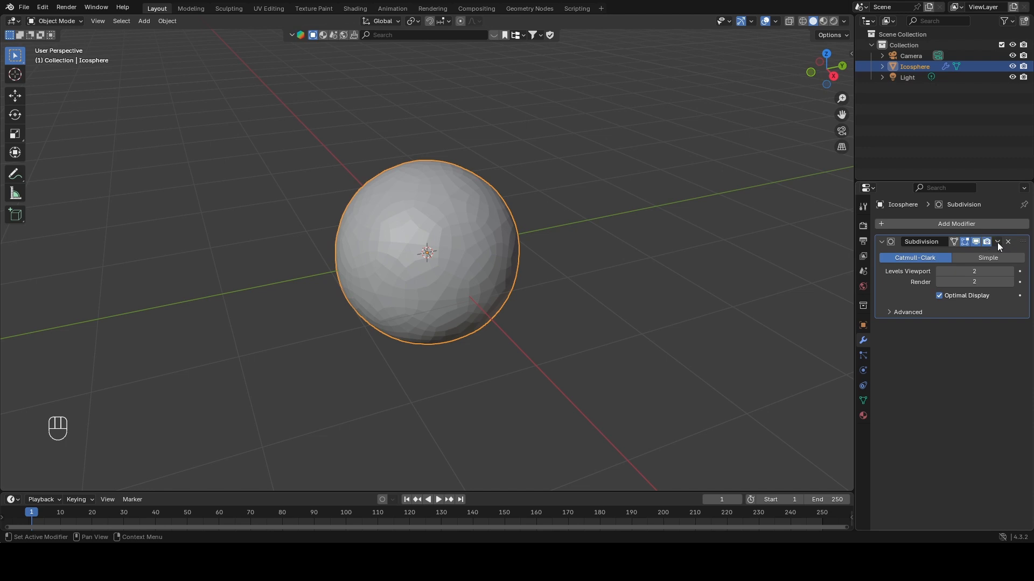
{"action": "left_click", "coordinate": [997, 241]}
{"action": "left_click", "coordinate": [983, 253]}
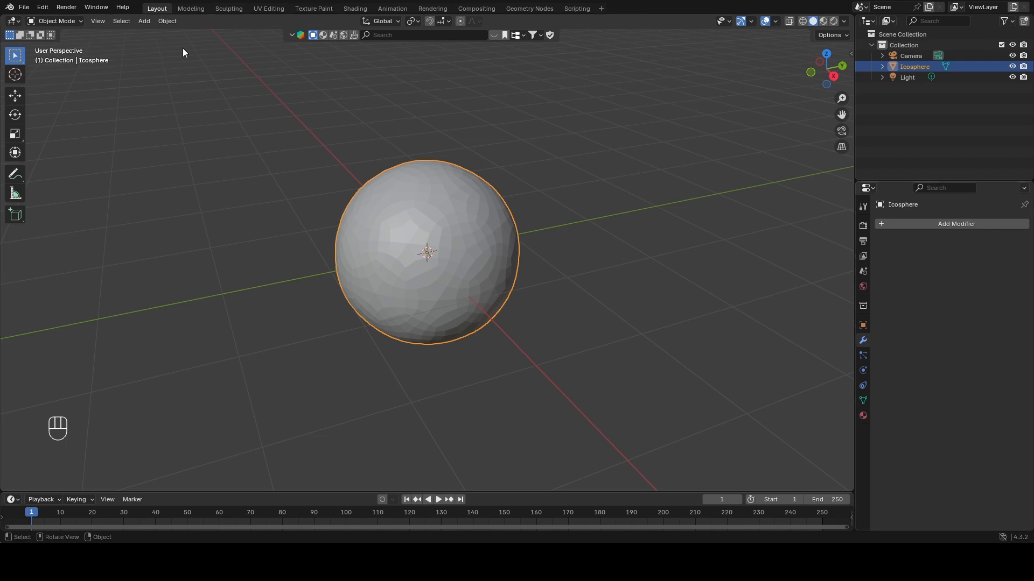
In Edit Mode, select the sphere's front hexagonal patch by growing the selection twice from its centre vertex
{"action": "left_click", "coordinate": [51, 21]}
{"action": "left_click", "coordinate": [63, 44]}
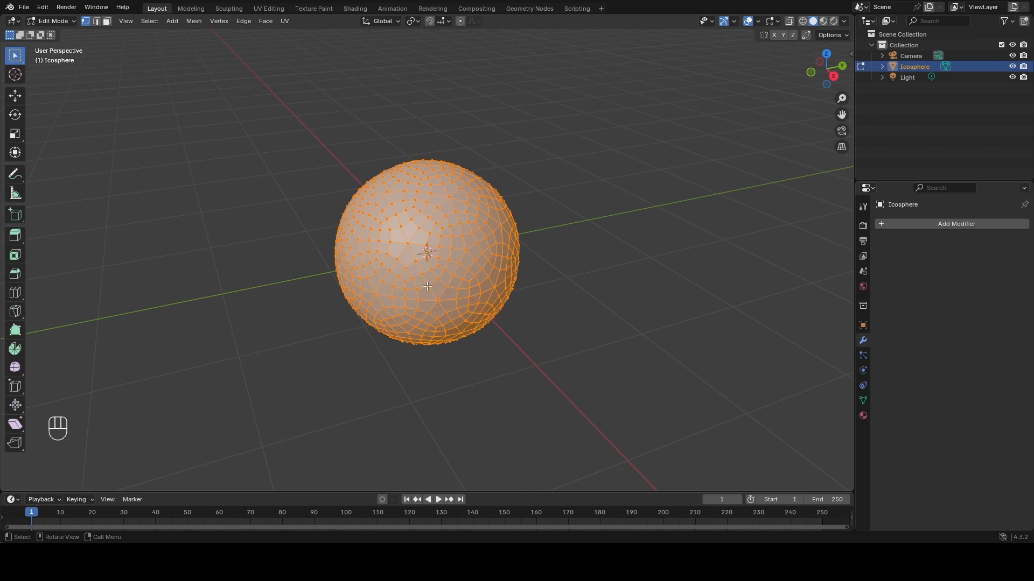
{"action": "scroll", "coordinate": [427, 287], "scroll_direction": "up", "scroll_amount": 3}
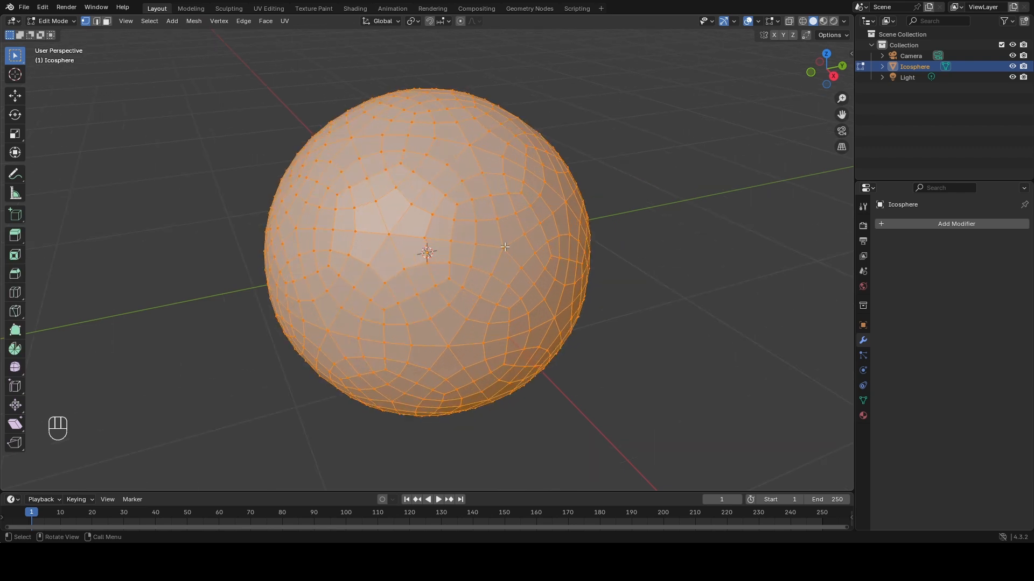
{"action": "left_click", "coordinate": [392, 232]}
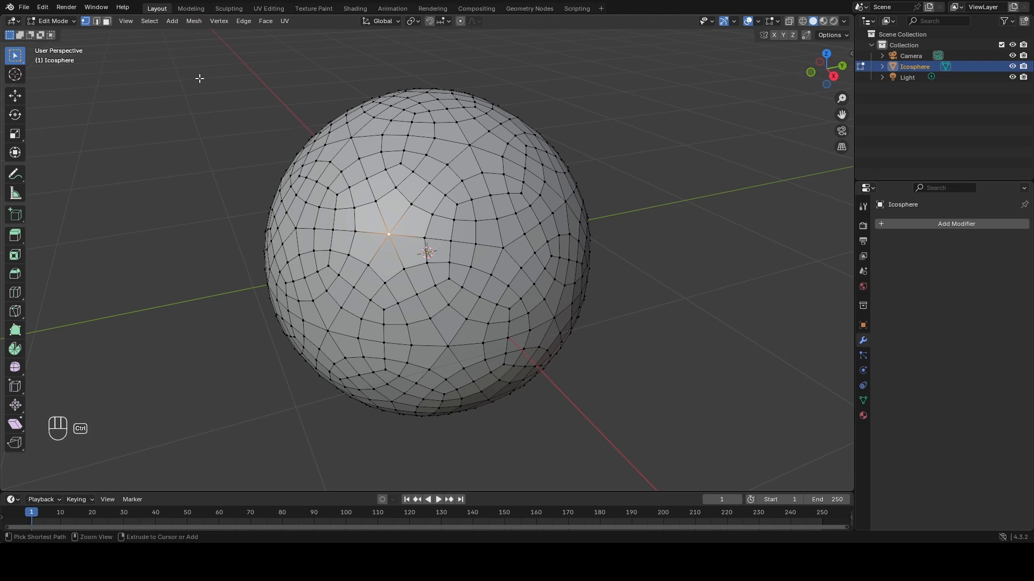
{"action": "key", "text": "ctrl+KP_Add"}
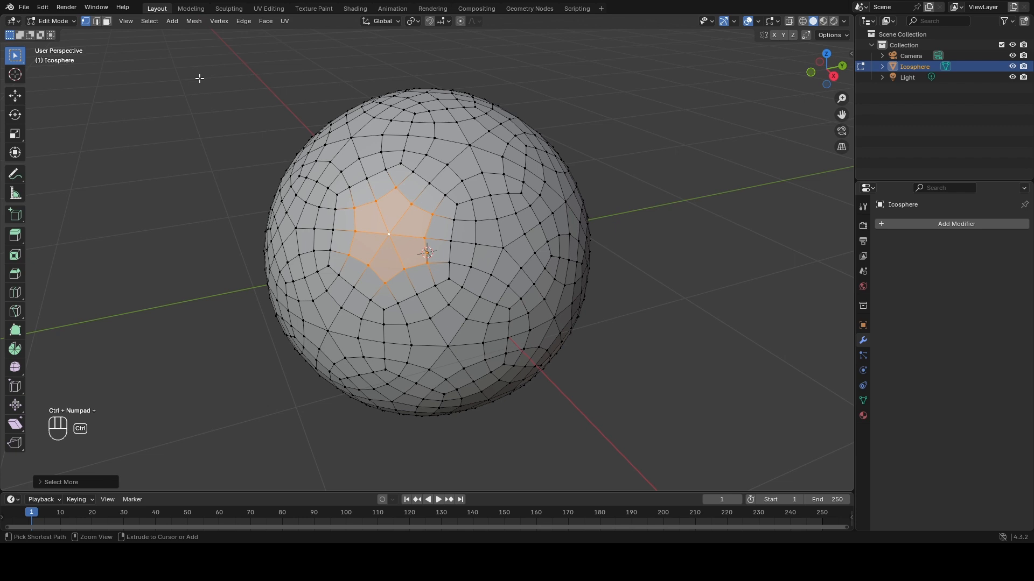
{"action": "key", "text": "ctrl+KP_Add"}
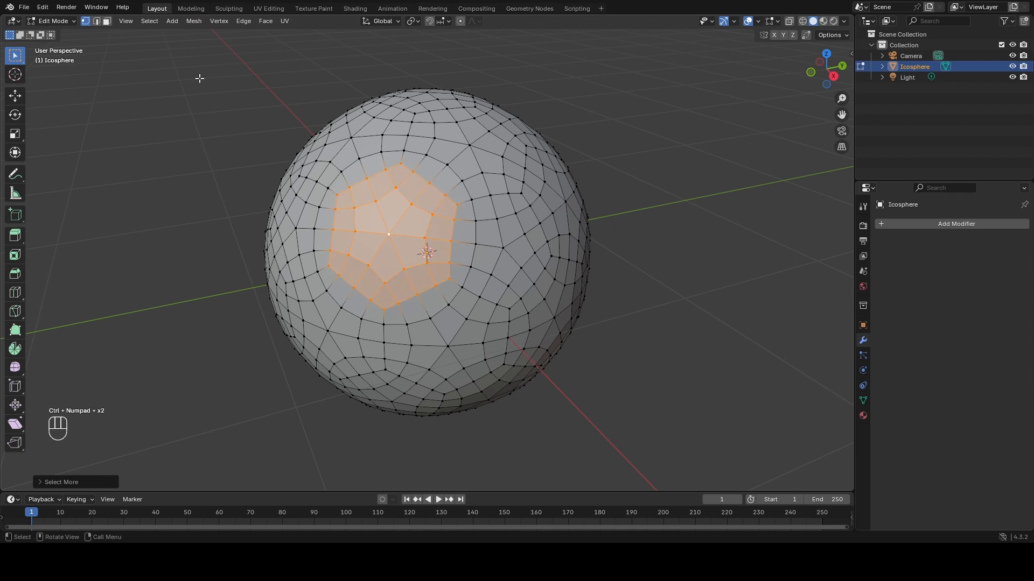
Select all the pentagonal patches by selecting similar face regions, inverting the selection and growing it once
{"action": "key", "text": "shift+g"}
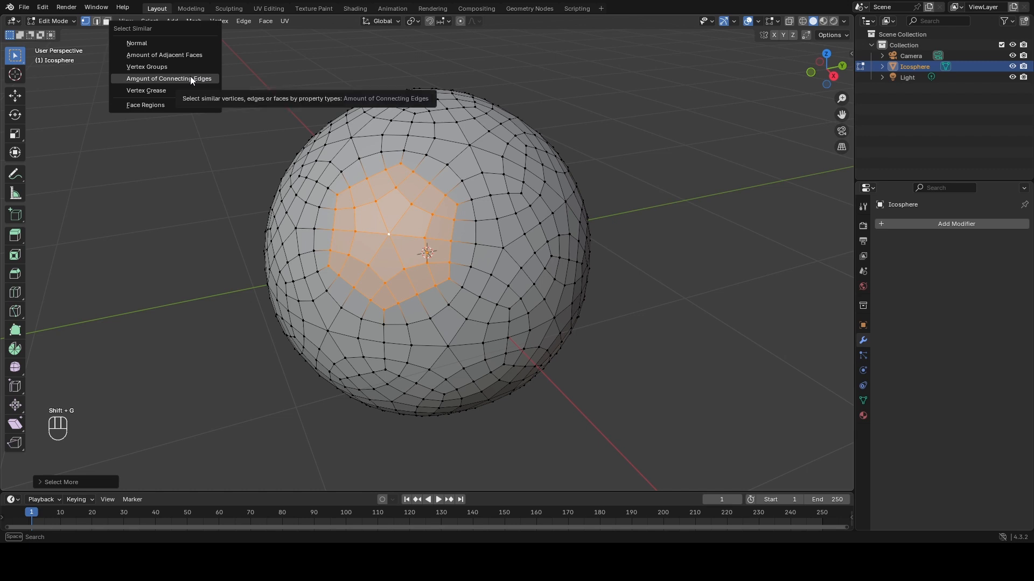
{"action": "left_click", "coordinate": [172, 66]}
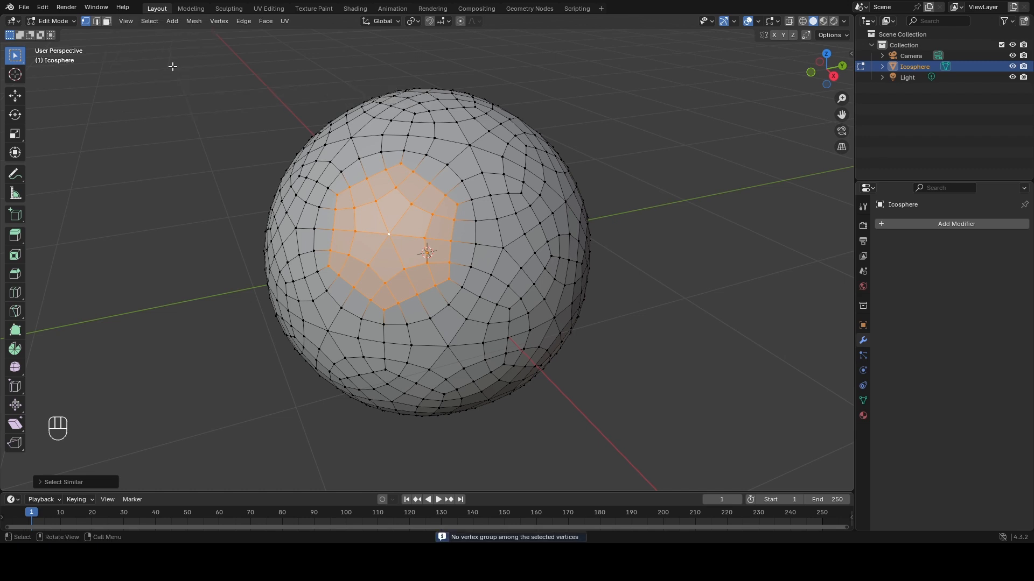
{"action": "key", "text": "shift+g"}
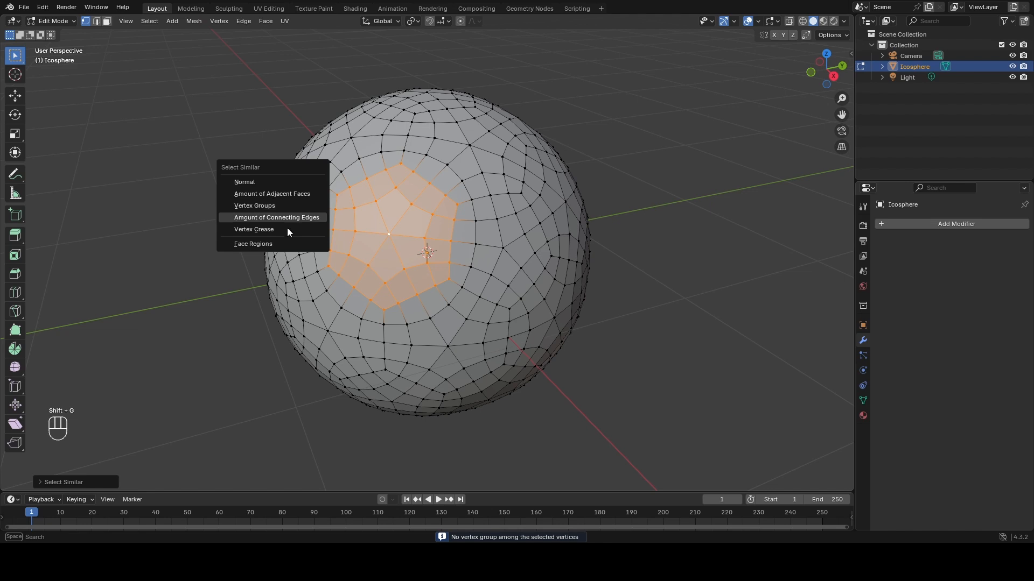
{"action": "left_click", "coordinate": [253, 244]}
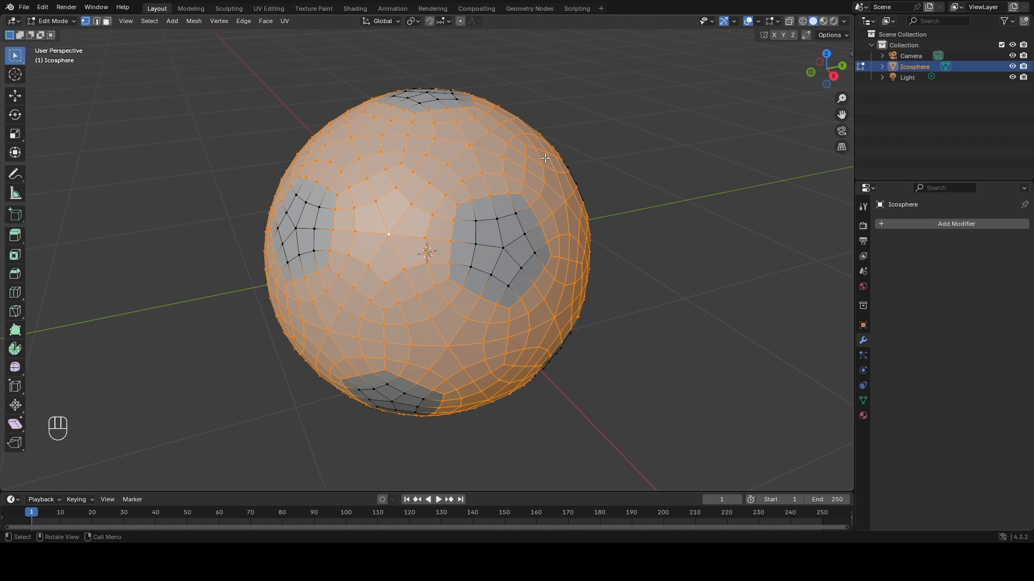
{"action": "key", "text": "ctrl+i"}
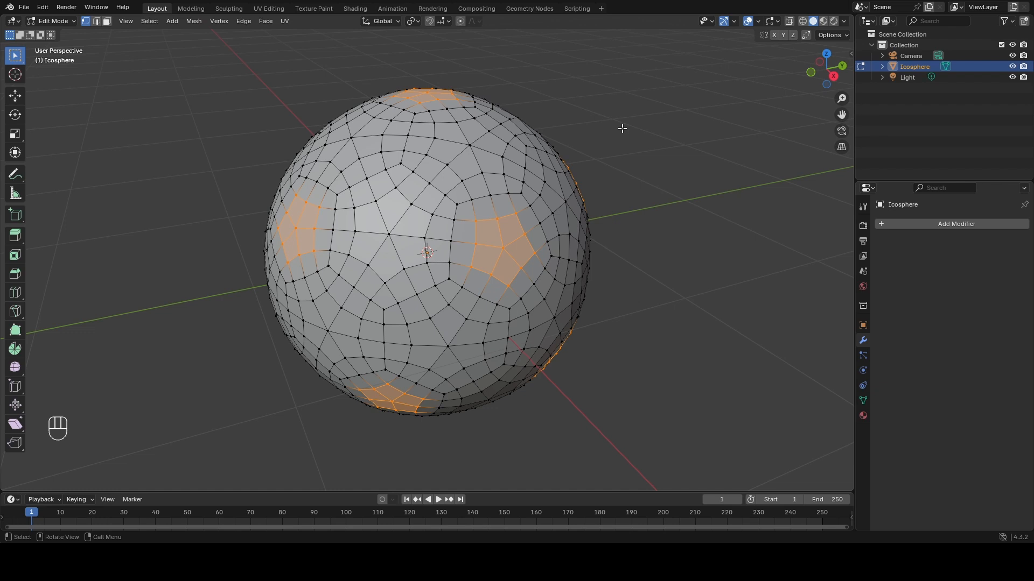
{"action": "key", "text": "ctrl+KP_Add"}
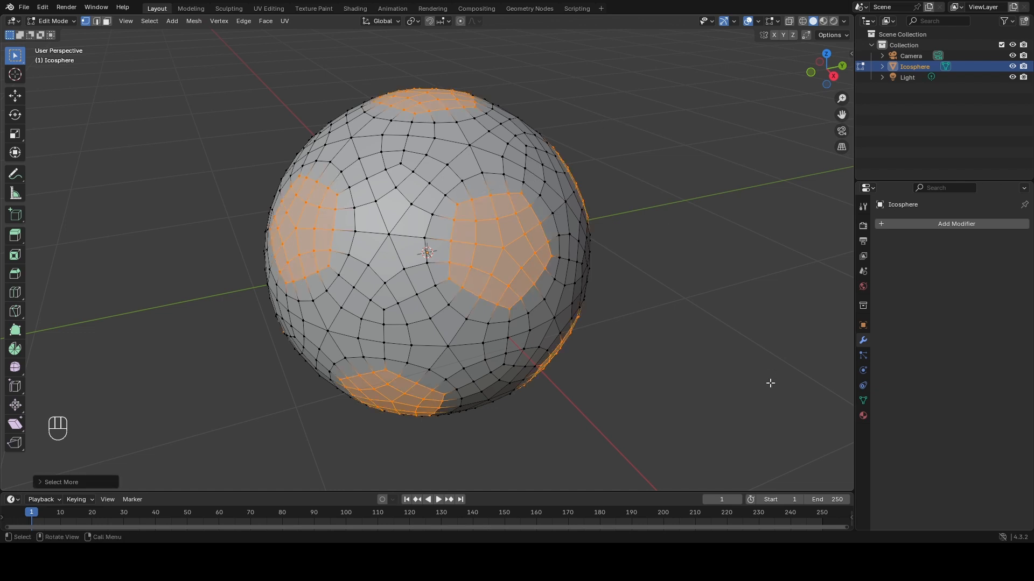
Add a material slot to the sphere with a new material named Black
{"action": "left_click", "coordinate": [864, 415]}
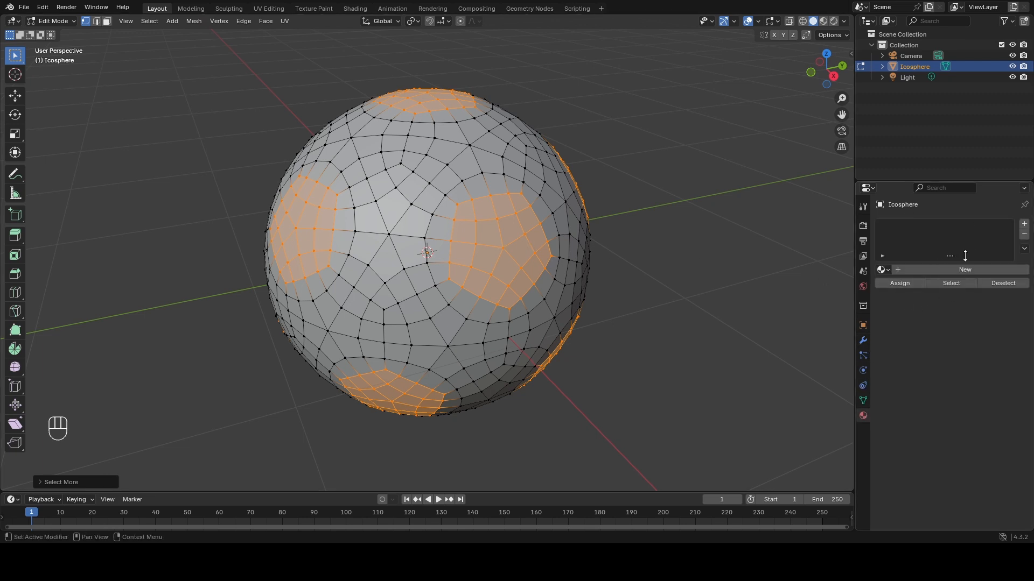
{"action": "left_click", "coordinate": [1024, 223]}
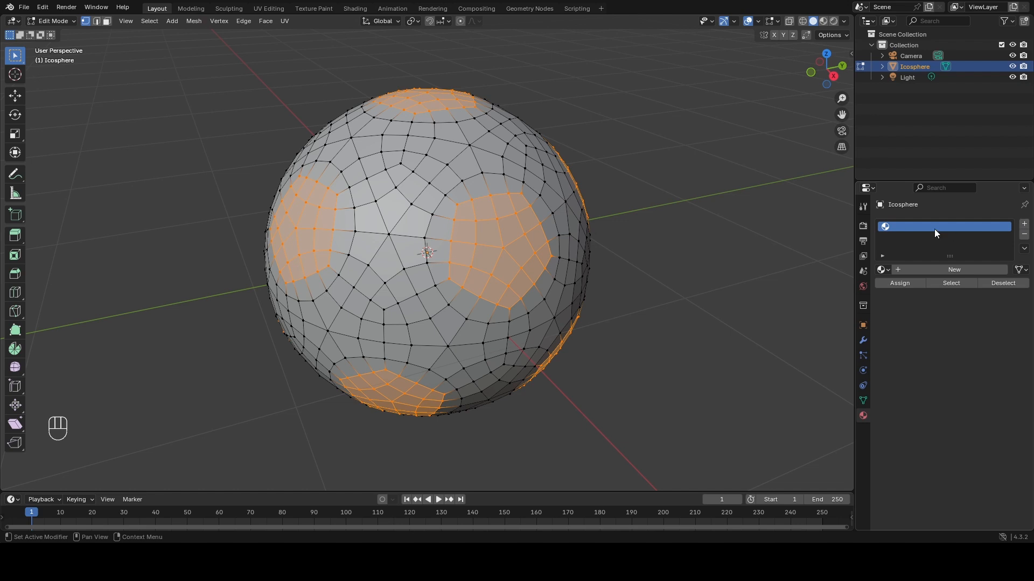
{"action": "left_click", "coordinate": [952, 270]}
{"action": "double_click", "coordinate": [946, 270]}
{"action": "left_click", "coordinate": [947, 270]}
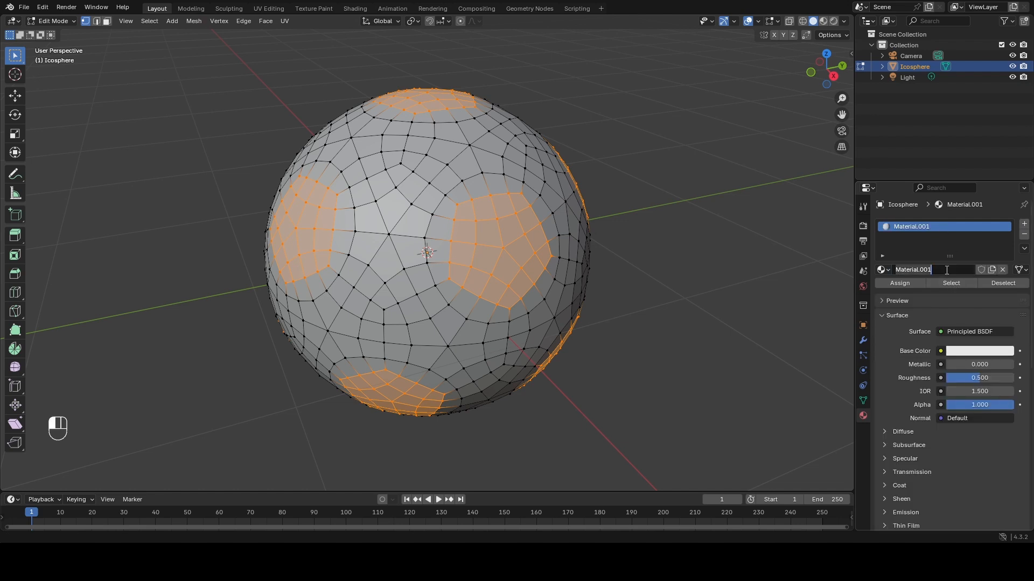
{"action": "type", "text": "Black"}
{"action": "key", "text": "Return"}
Assign the Black material to the selected pentagonal patches and darken its base color to near black
{"action": "left_click", "coordinate": [920, 280]}
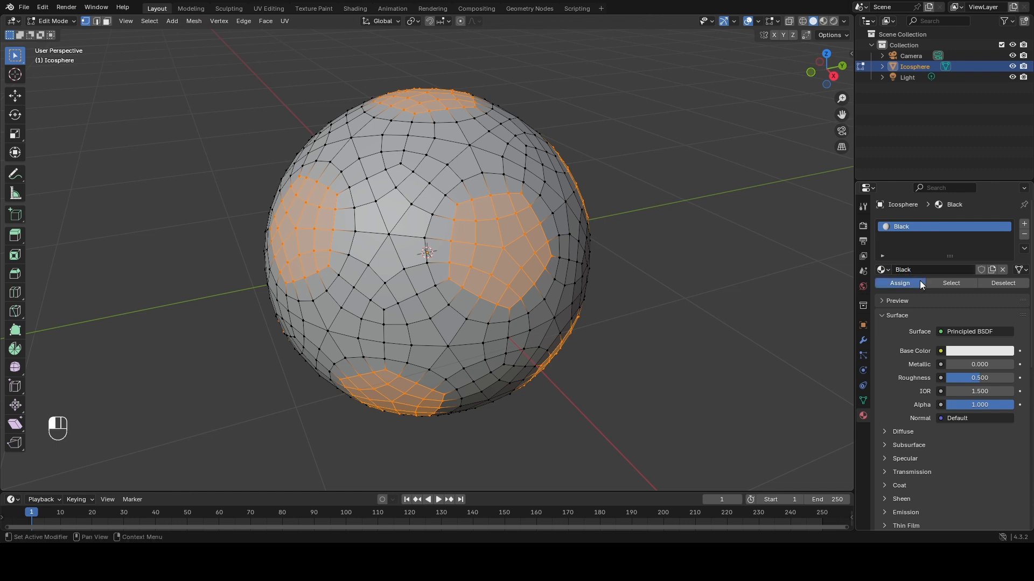
{"action": "left_click", "coordinate": [1005, 351]}
{"action": "mouse_move", "coordinate": [1006, 236]}
{"action": "left_mouse_down"}
{"action": "mouse_move", "coordinate": [1004, 221]}
{"action": "mouse_move", "coordinate": [1004, 259]}
{"action": "mouse_move", "coordinate": [1004, 245]}
{"action": "left_mouse_up"}
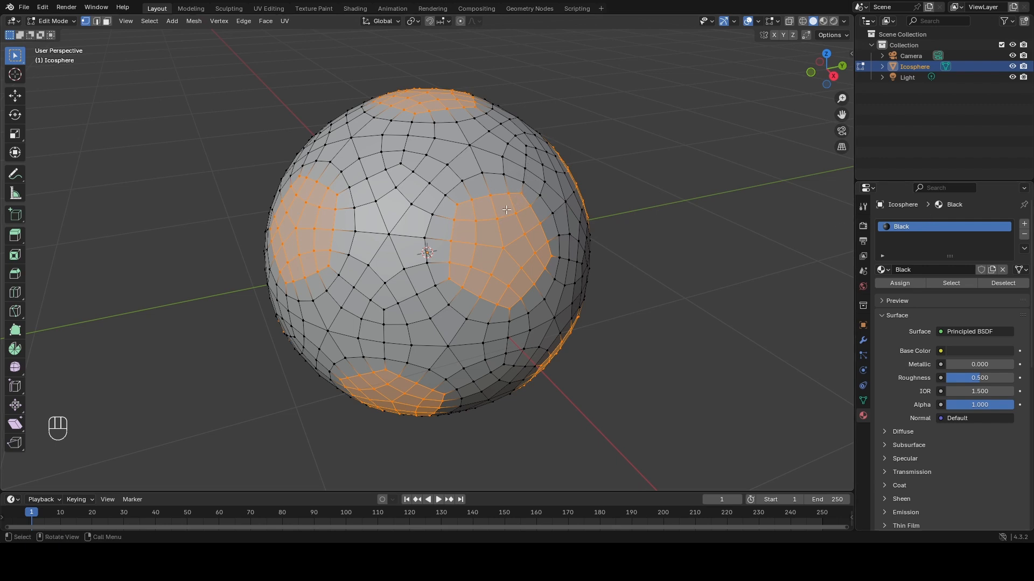
Invert the selection and grow it once to select all faces outside the pentagonal patches
{"action": "key", "text": "ctrl"}
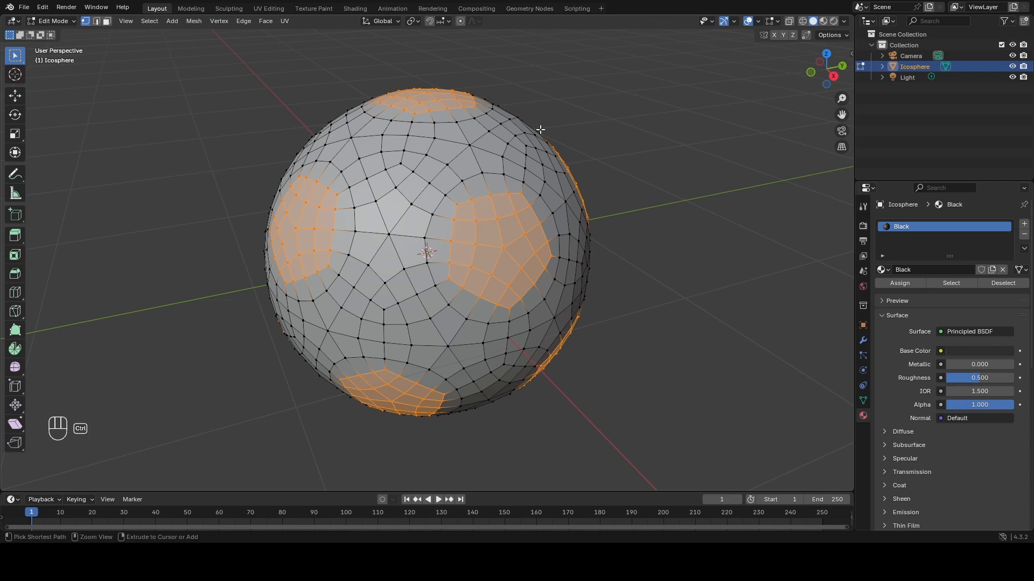
{"action": "key", "text": "ctrl+i"}
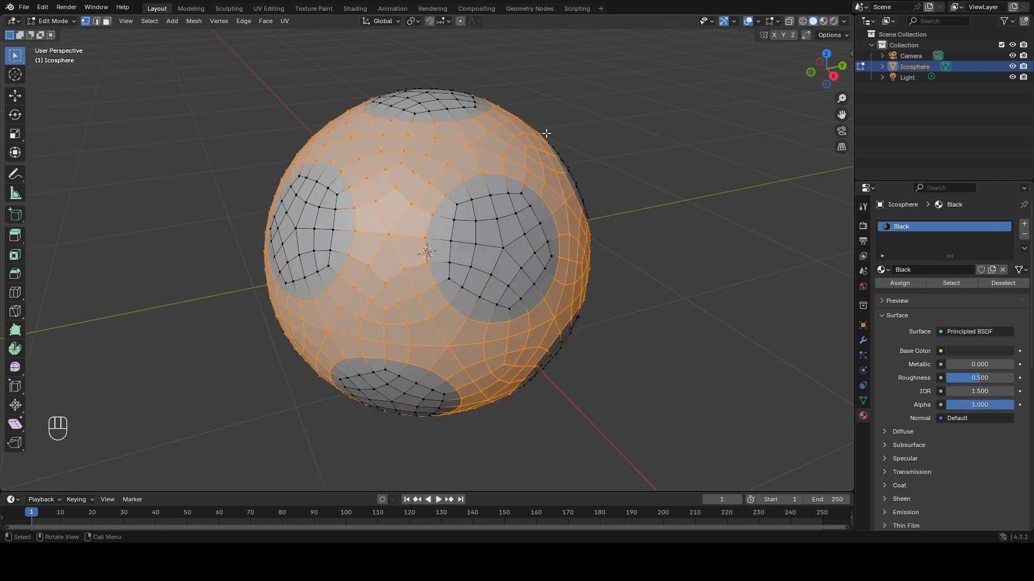
{"action": "key", "text": "ctrl"}
{"action": "key", "text": "ctrl+KP_Add"}
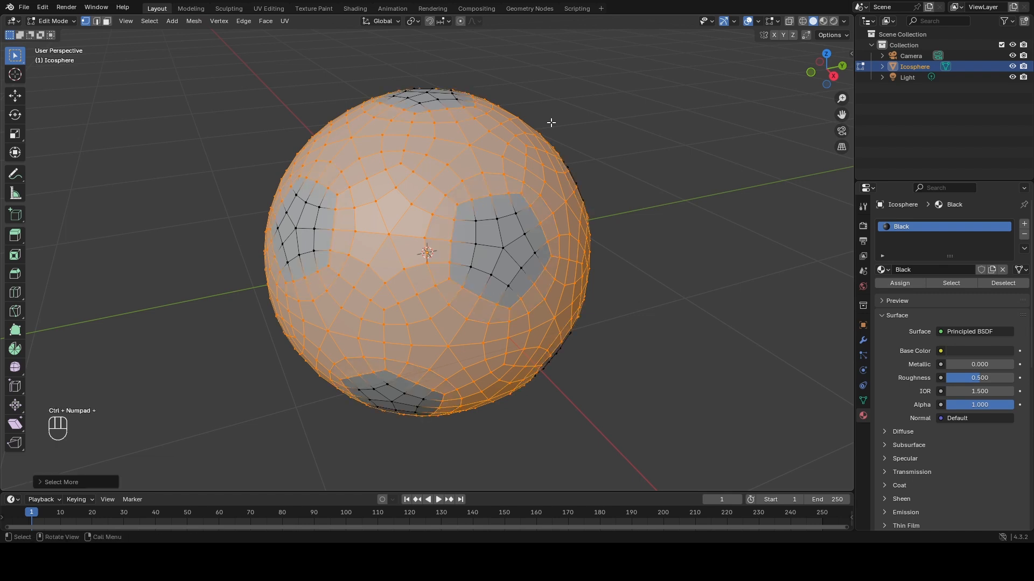
Add a second material named White, assign it to the selected faces and clear the selection
{"action": "left_click", "coordinate": [1024, 226]}
{"action": "left_click", "coordinate": [941, 292]}
{"action": "left_click", "coordinate": [941, 291]}
{"action": "type", "text": "White"}
{"action": "key", "text": "Return"}
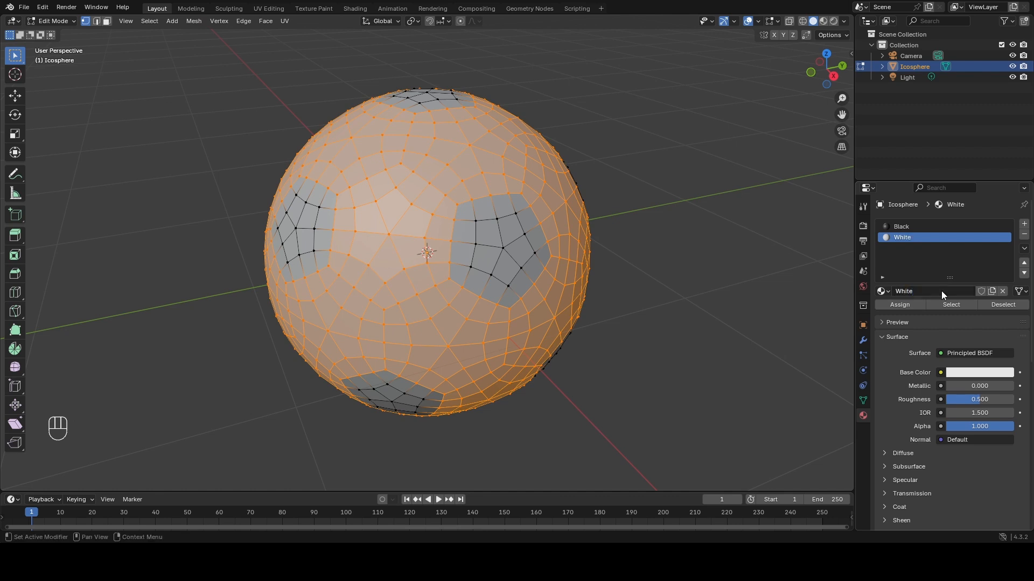
{"action": "left_click", "coordinate": [912, 305]}
{"action": "left_click", "coordinate": [912, 304]}
{"action": "left_click", "coordinate": [659, 292]}
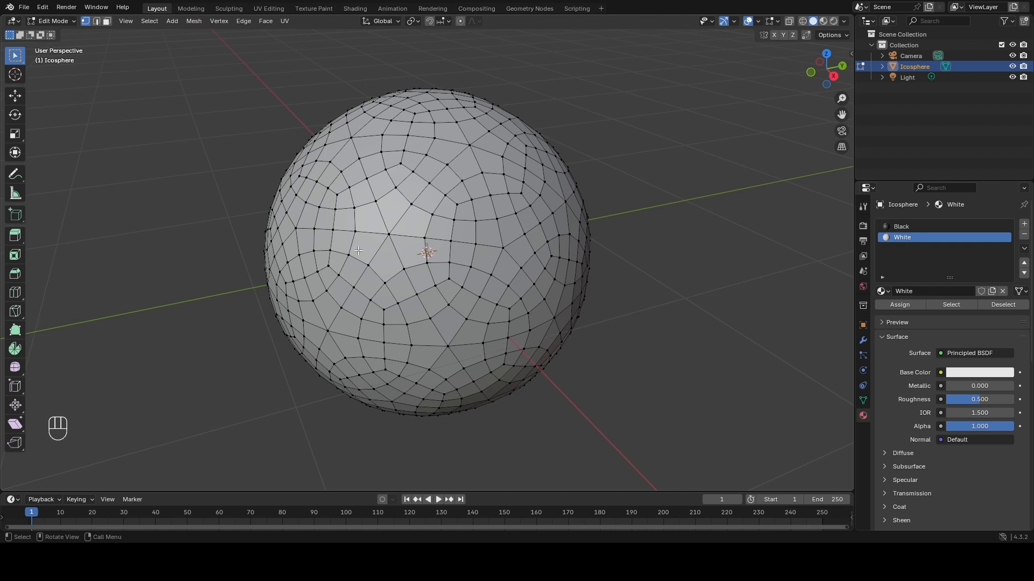
Loop-select the six border edges outlining the front hexagonal patch
{"action": "left_click", "coordinate": [416, 175]}
{"action": "left_click", "coordinate": [417, 176], "text": "alt"}
{"action": "key", "text": "alt"}
{"action": "key", "text": "shift"}
{"action": "left_click", "coordinate": [452, 230], "text": "alt+shift"}
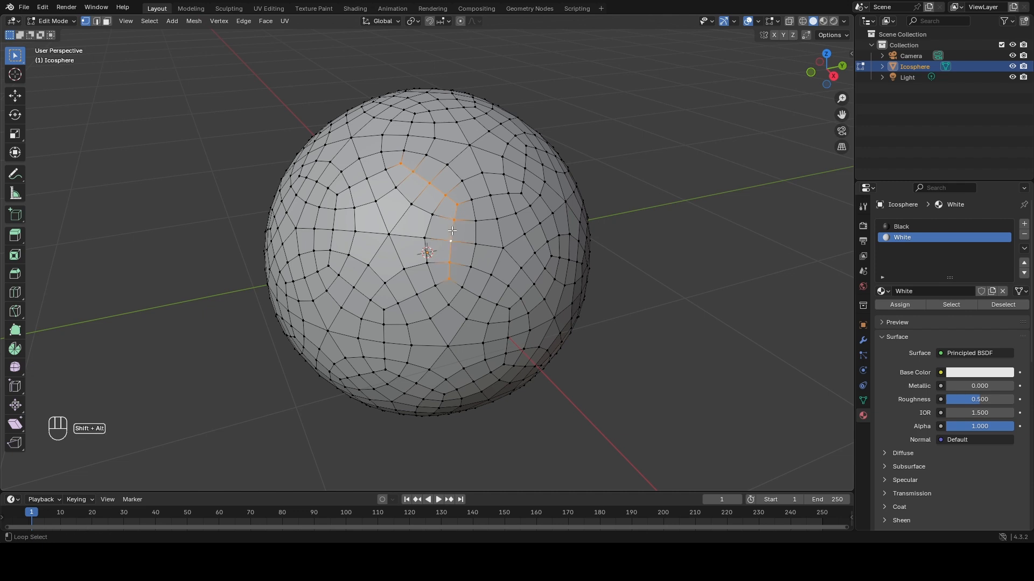
{"action": "left_click", "coordinate": [421, 294], "text": "alt+shift"}
{"action": "left_click", "coordinate": [369, 296], "text": "alt+shift"}
{"action": "left_click", "coordinate": [333, 239], "text": "alt+shift"}
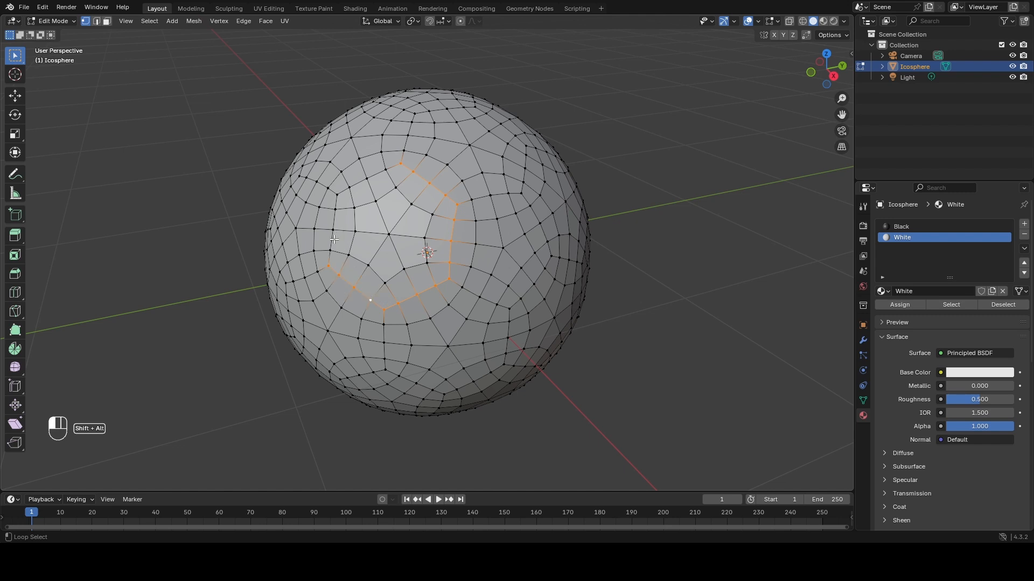
{"action": "left_click", "coordinate": [370, 178], "text": "alt+shift"}
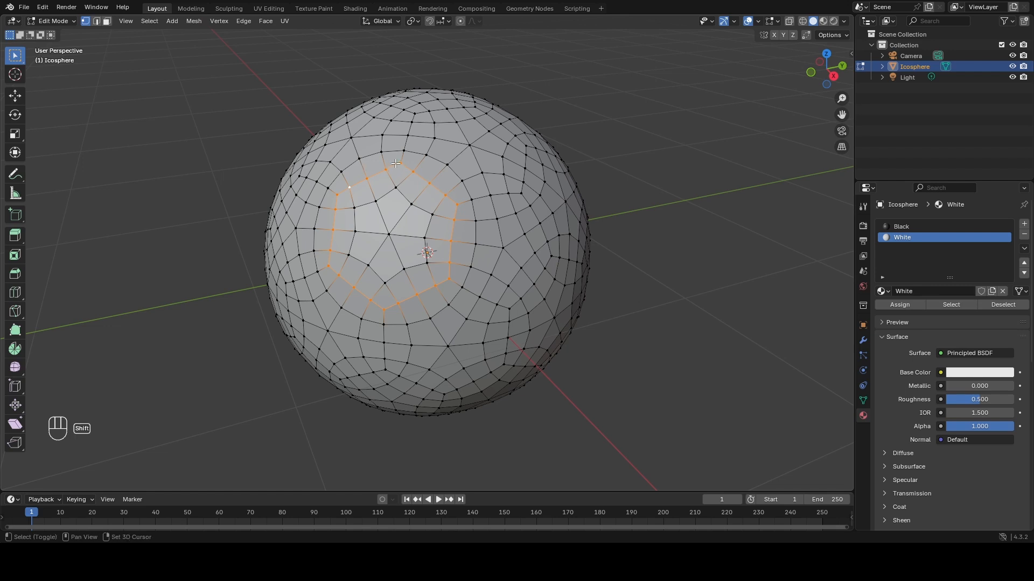
Extend the selection to vertices with a similar amount of connecting edges, and shrink it once to leave all the patch seams
{"action": "key", "text": "shift+g"}
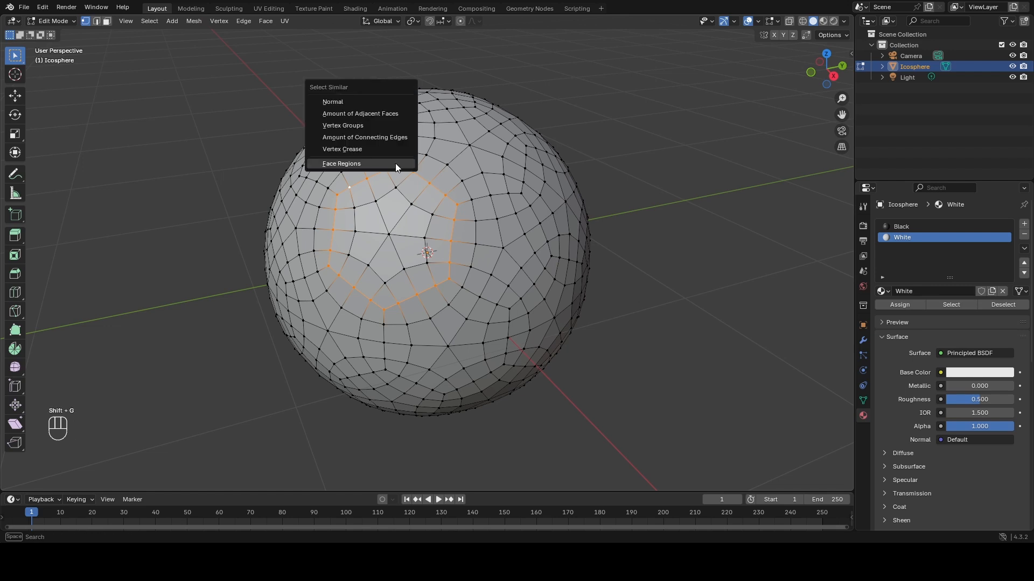
{"action": "left_click", "coordinate": [389, 137]}
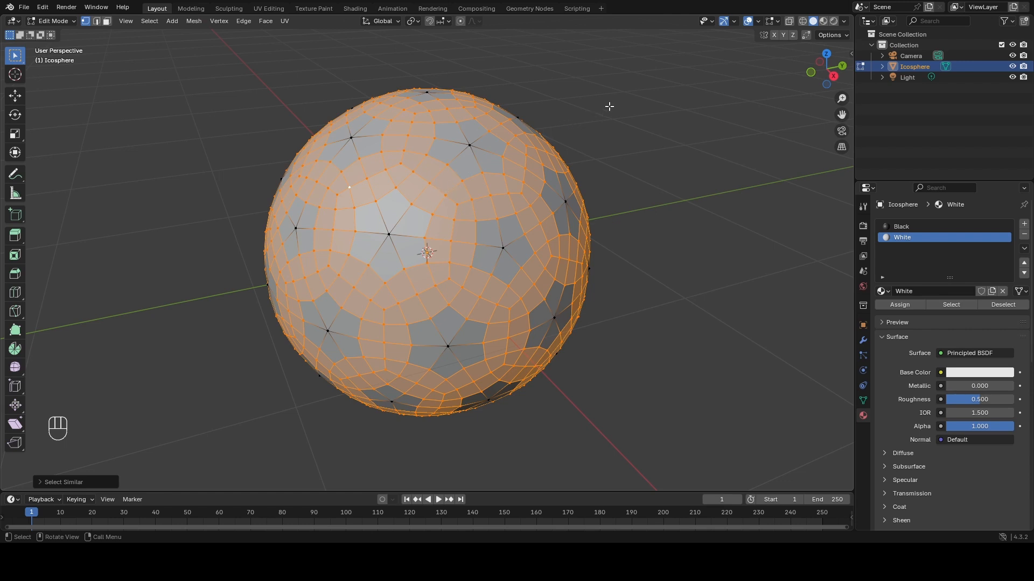
{"action": "key", "text": "ctrl+KP_Subtract"}
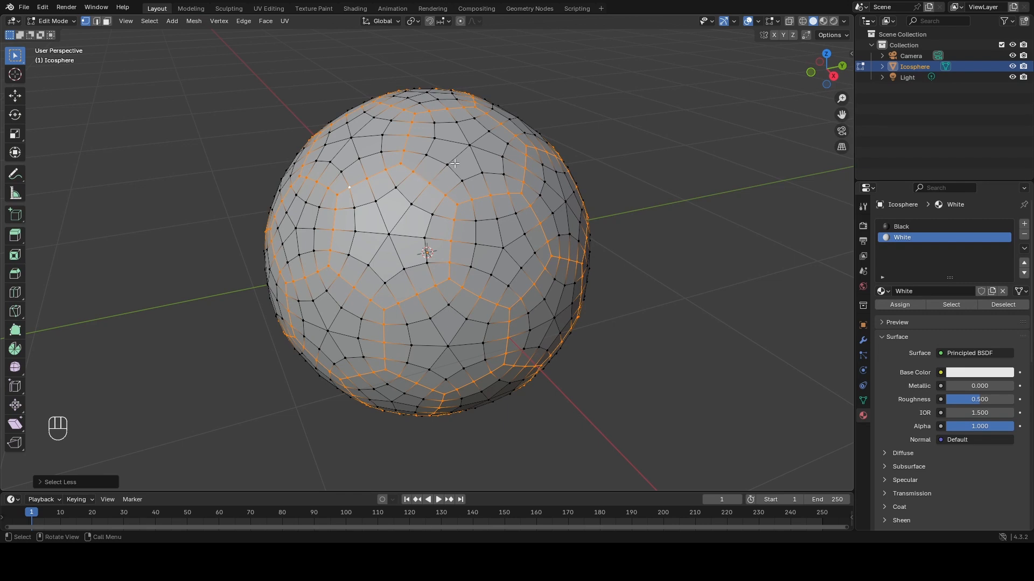
Switch to edge selection and bevel the selected patch seams by about 0.0106 m with 2 segments
{"action": "left_click", "coordinate": [99, 22]}
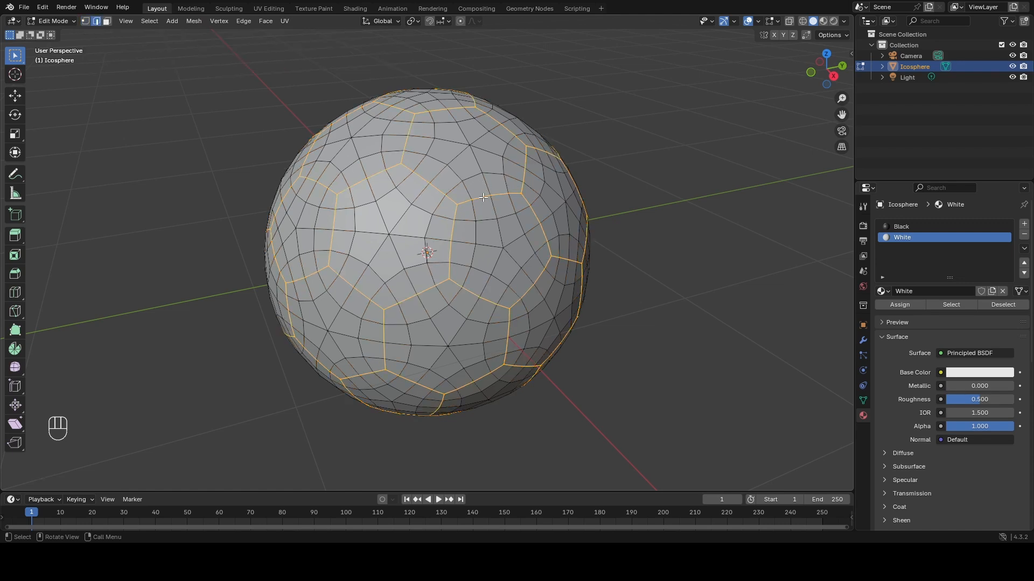
{"action": "key", "text": "ctrl"}
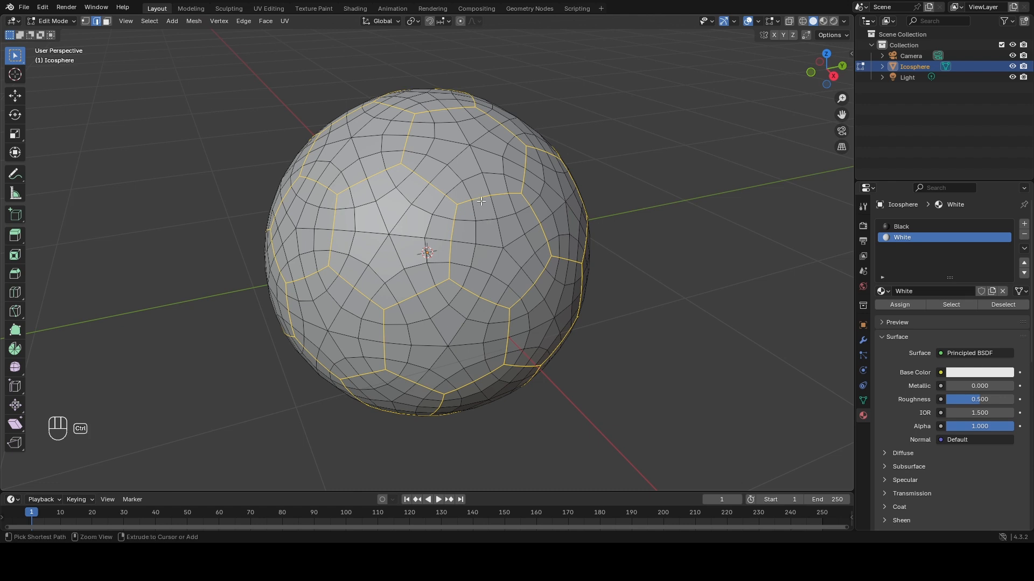
{"action": "key", "text": "ctrl+b"}
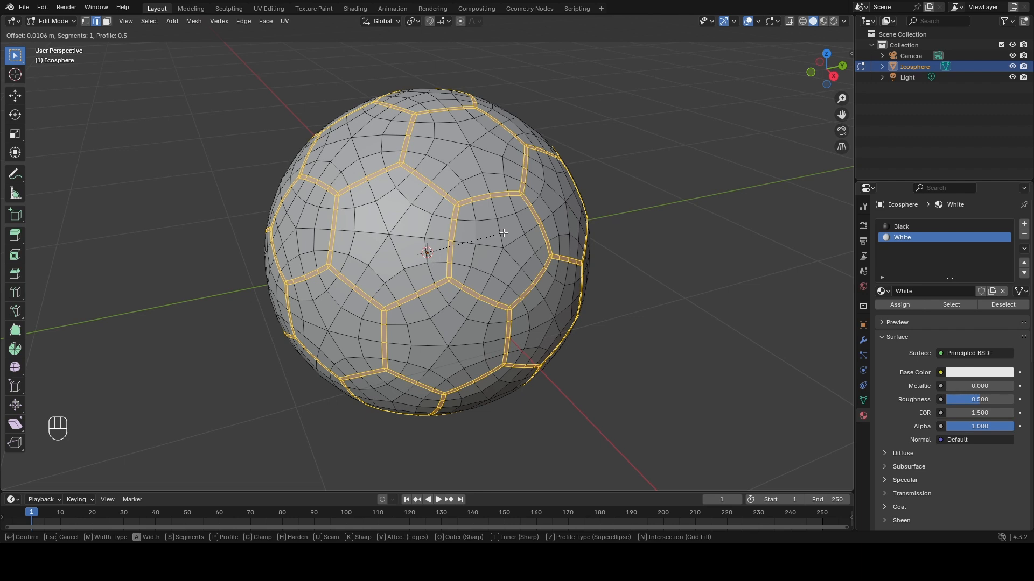
{"action": "scroll", "coordinate": [503, 233], "scroll_direction": "up", "scroll_amount": 1}
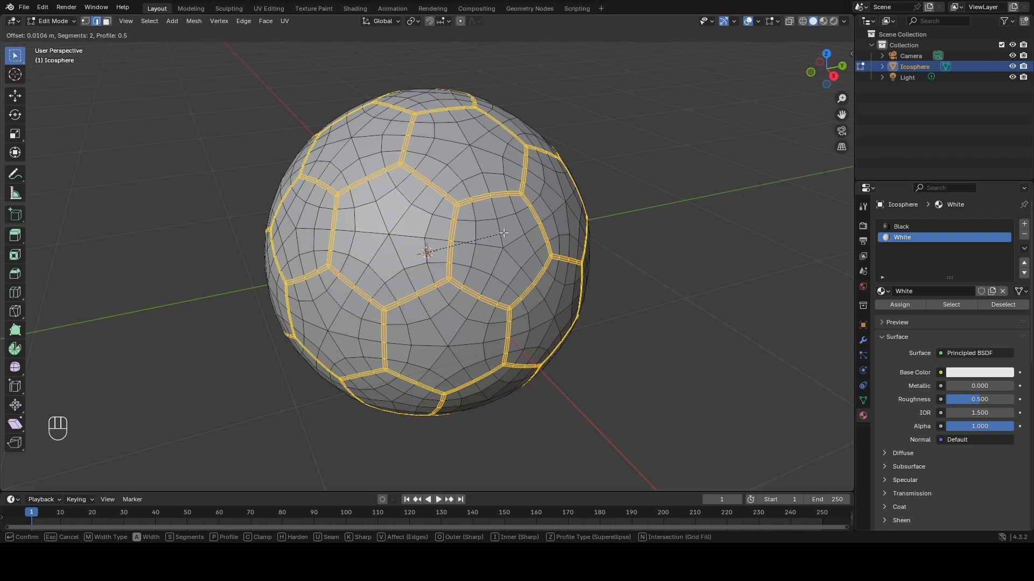
{"action": "left_click", "coordinate": [503, 232]}
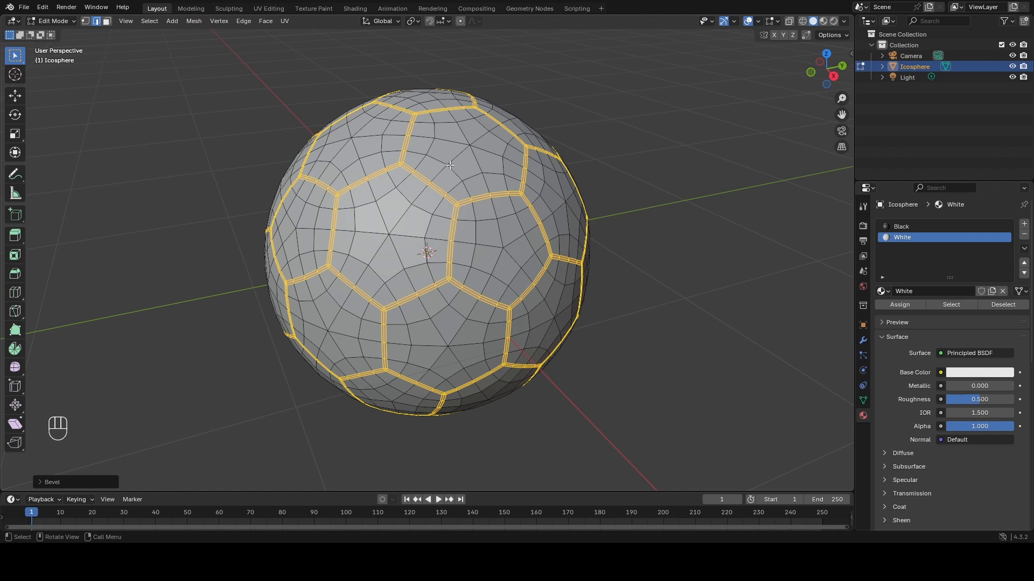
Shrink the selection to the beveled seams' centre lines, scale them inward to about 0.995, and return to Object Mode
{"action": "key", "text": "ctrl"}
{"action": "key", "text": "ctrl+KP_Subtract"}
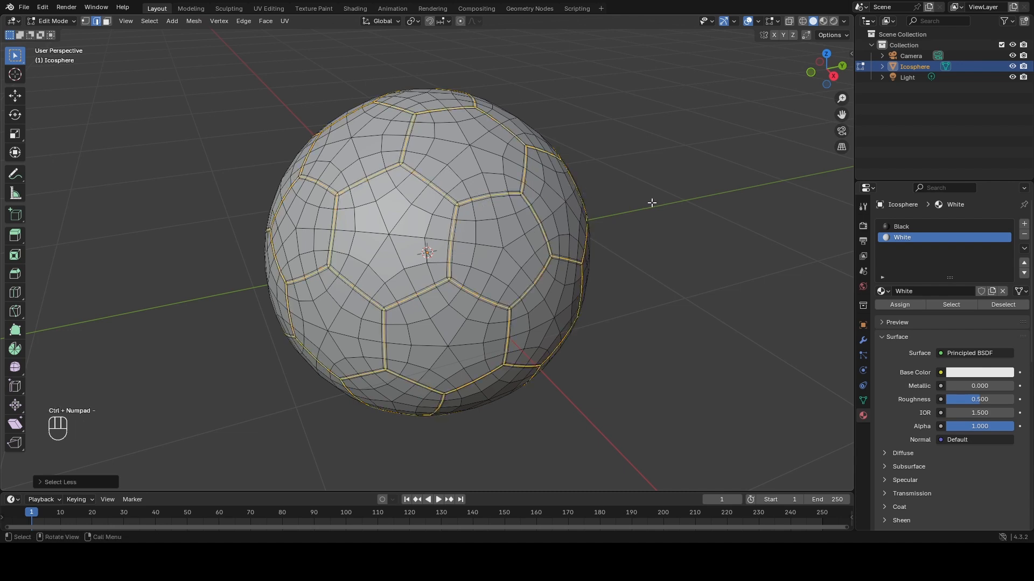
{"action": "key", "text": "s"}
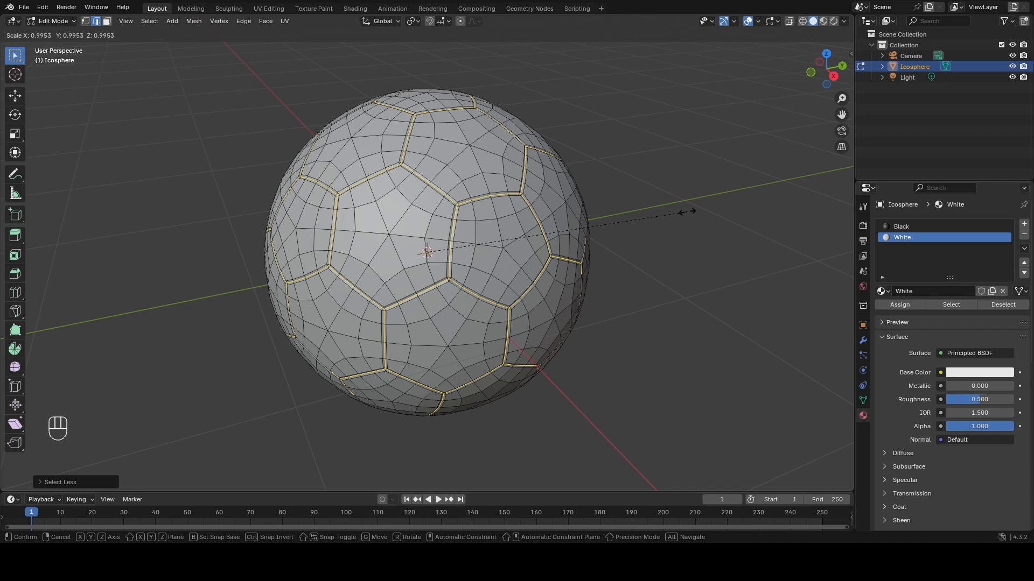
{"action": "left_click", "coordinate": [687, 212]}
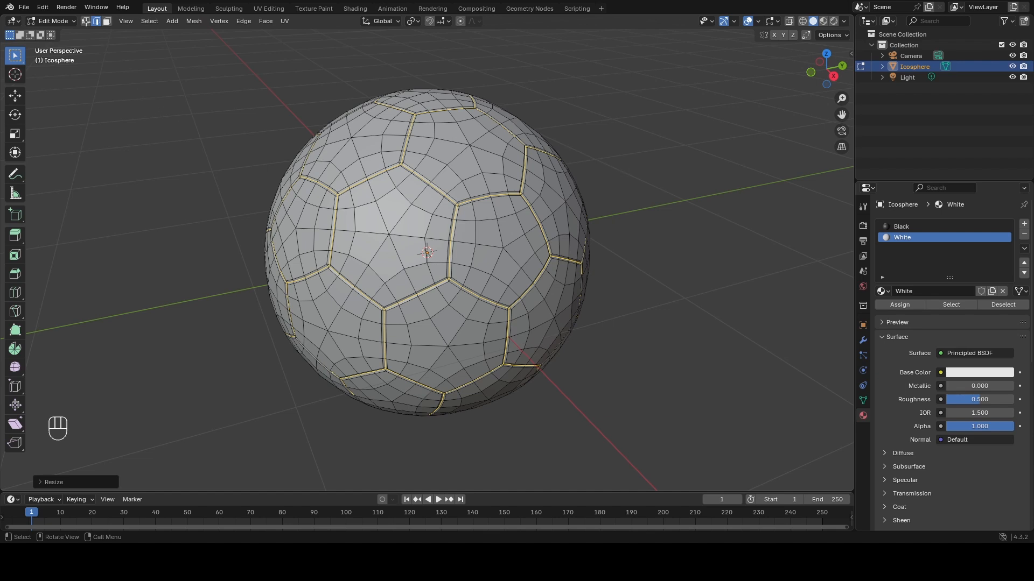
{"action": "left_click", "coordinate": [68, 21]}
{"action": "left_click", "coordinate": [66, 29]}
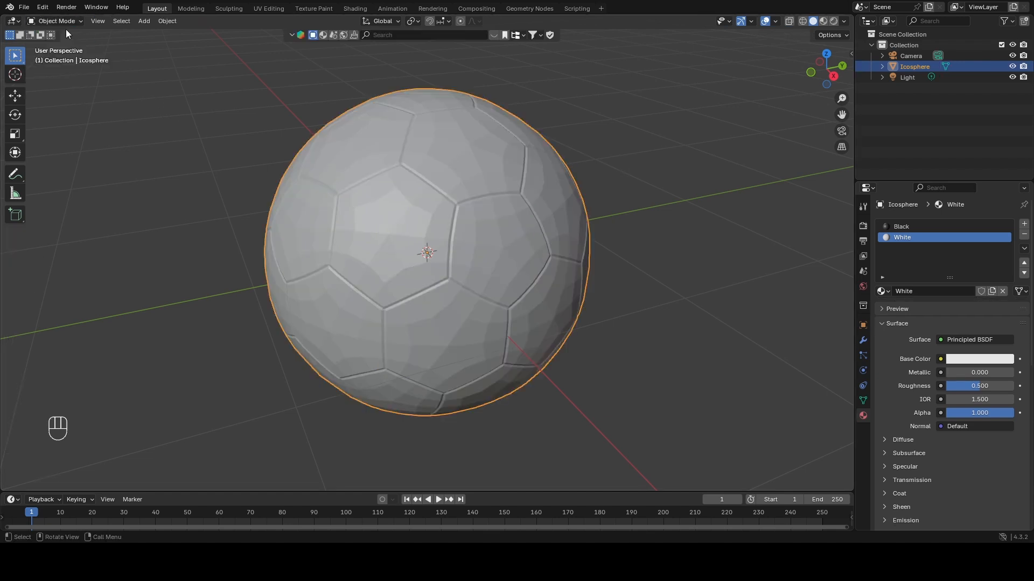
{"action": "middle_click_drag", "start_coordinate": [514, 265], "coordinate": [506, 233]}
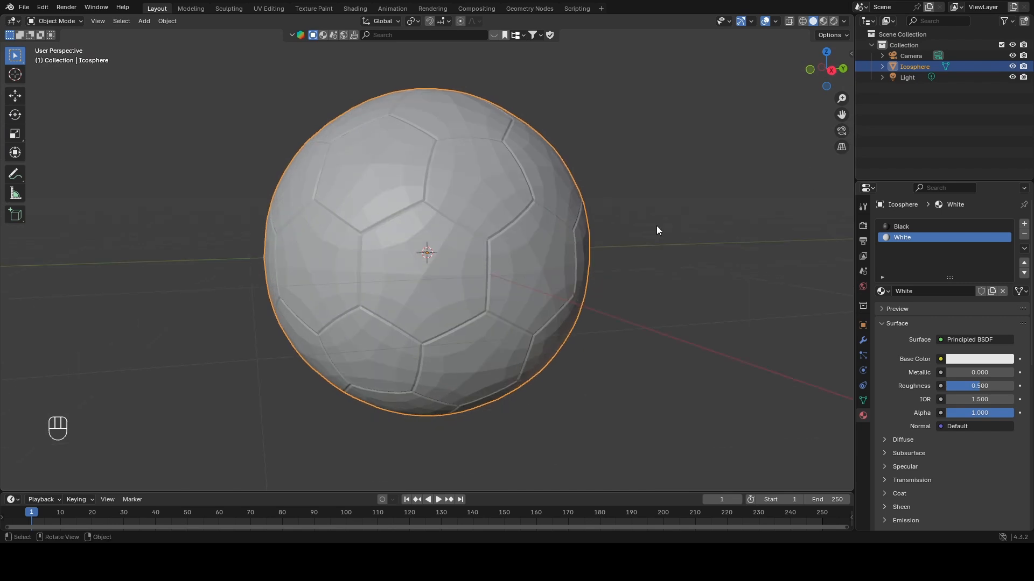
Add a Subdivision Surface modifier to the ball and set its viewport level to 2
{"action": "left_click", "coordinate": [863, 341]}
{"action": "left_click", "coordinate": [951, 224]}
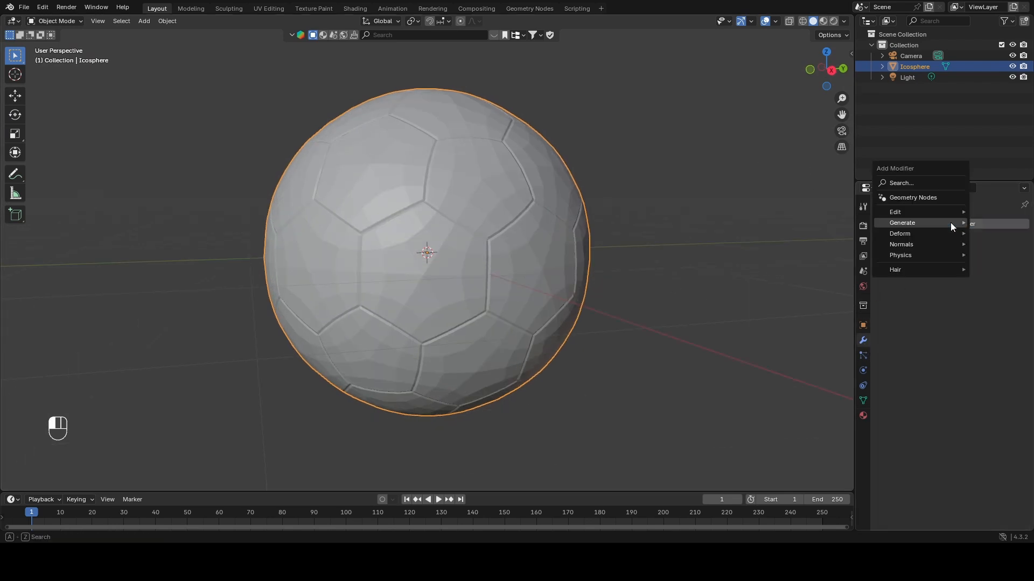
{"action": "mouse_move", "coordinate": [950, 222]}
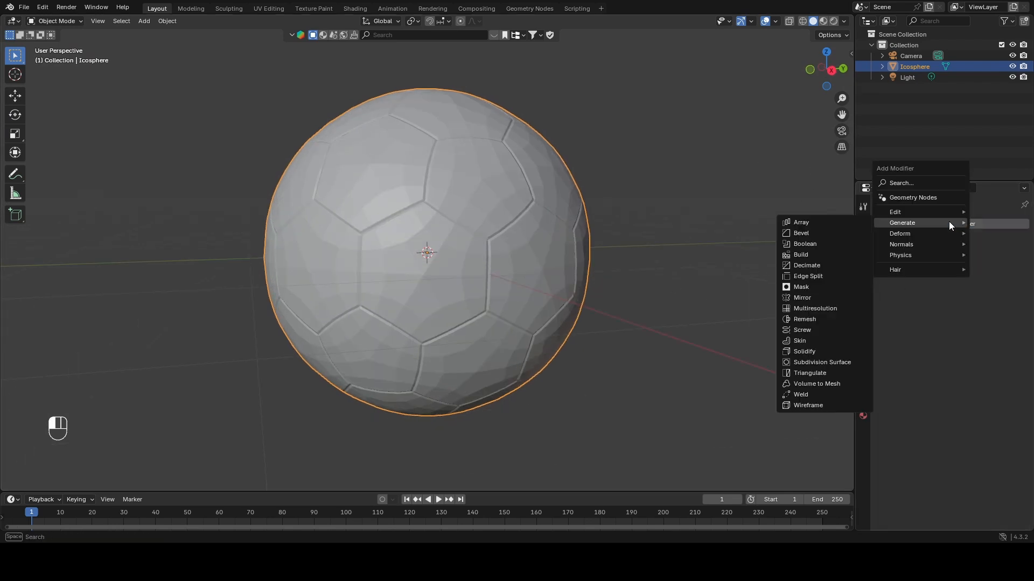
{"action": "left_click", "coordinate": [816, 362]}
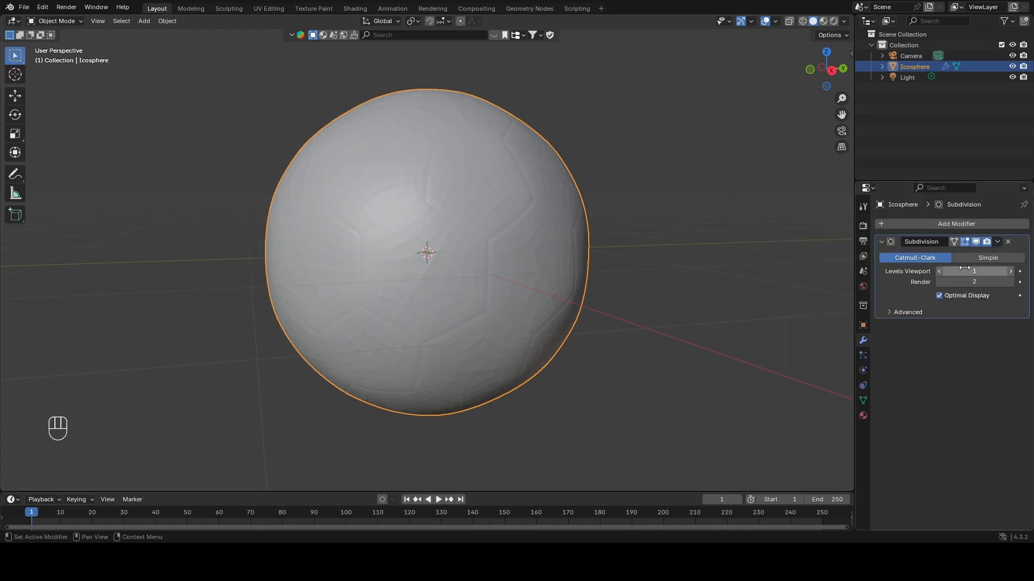
{"action": "left_click", "coordinate": [1011, 272]}
Apply Shade Smooth to the whole ball
{"action": "right_click", "coordinate": [503, 196]}
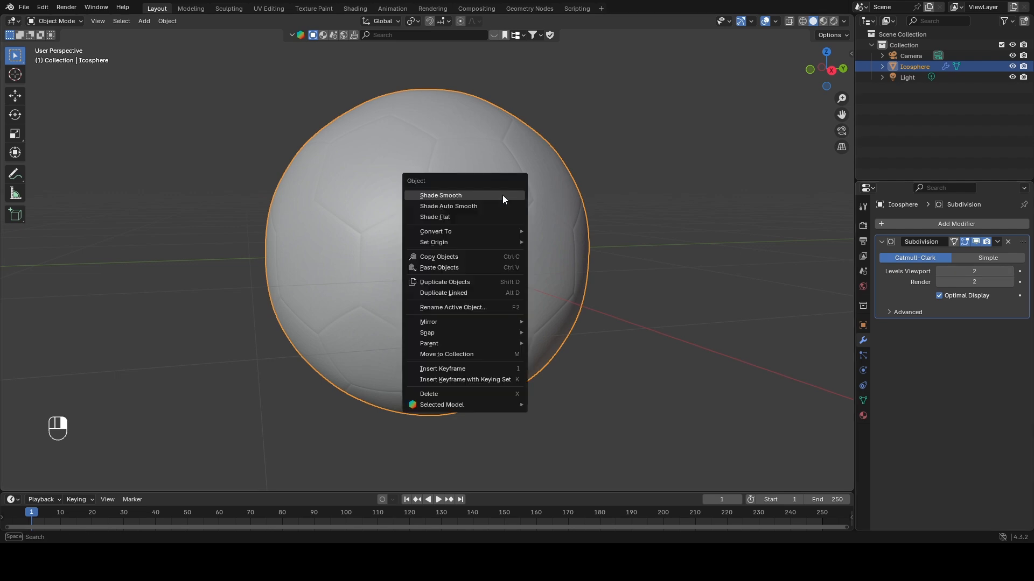
{"action": "left_click", "coordinate": [502, 195]}
{"action": "middle_click_drag", "start_coordinate": [503, 193], "coordinate": [504, 223]}
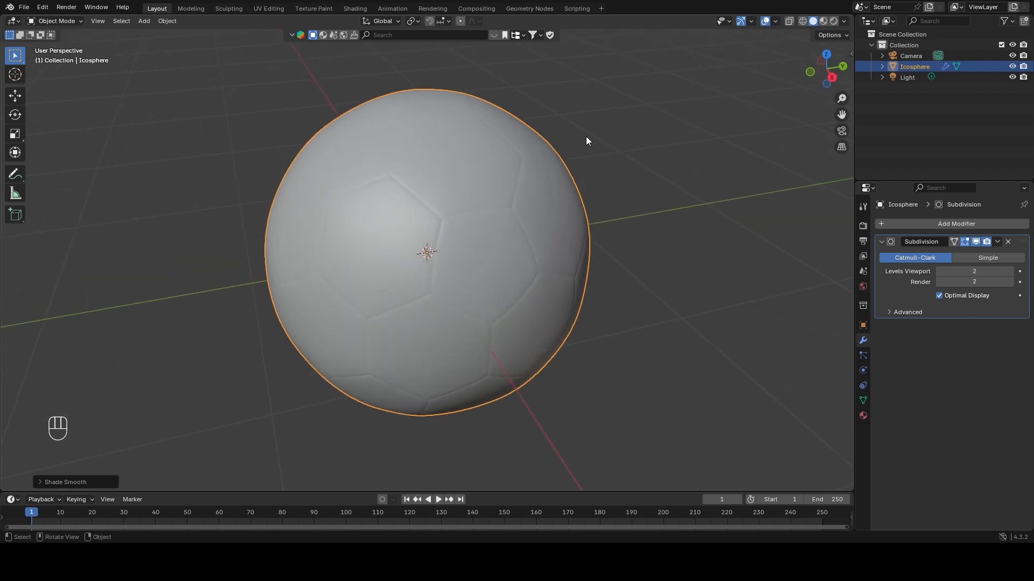
Switch the viewport to rendered shading and inspect the black and white ball from several sides
{"action": "left_click", "coordinate": [831, 24]}
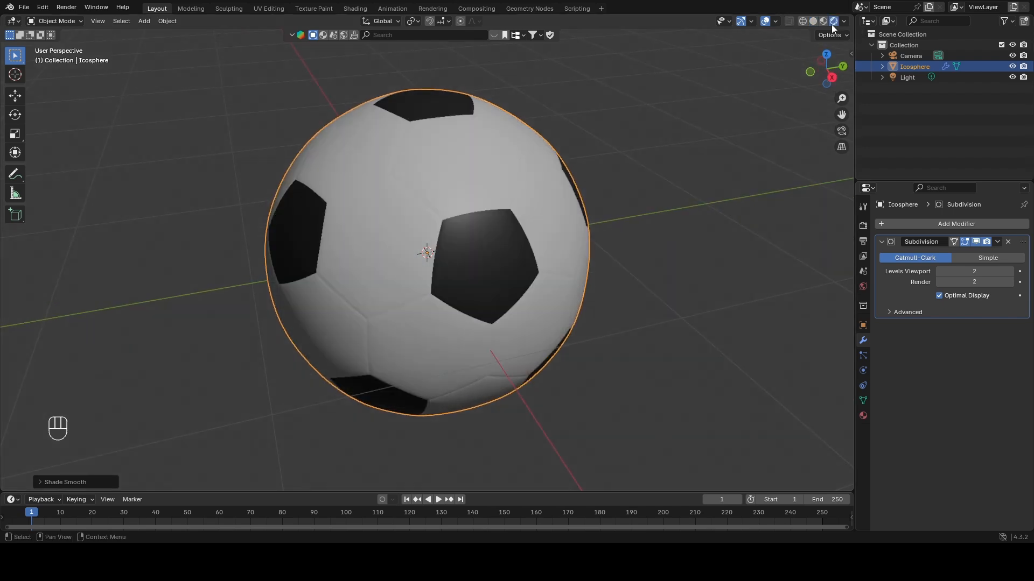
{"action": "middle_click_drag", "start_coordinate": [459, 180], "coordinate": [535, 228]}
{"action": "scroll", "coordinate": [544, 231], "scroll_direction": "down", "scroll_amount": 3}
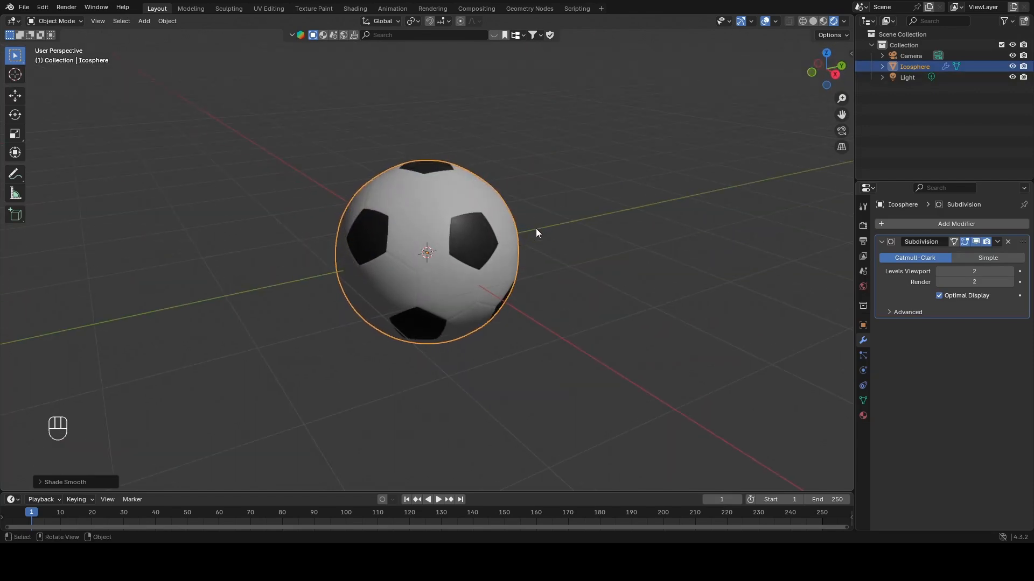
{"action": "middle_click_drag", "start_coordinate": [573, 192], "coordinate": [473, 184]}
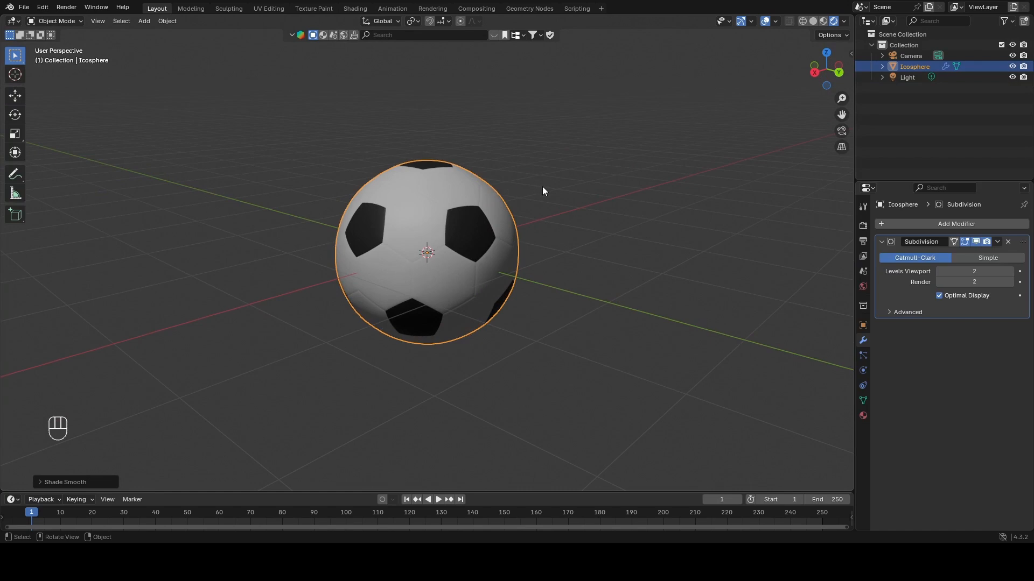